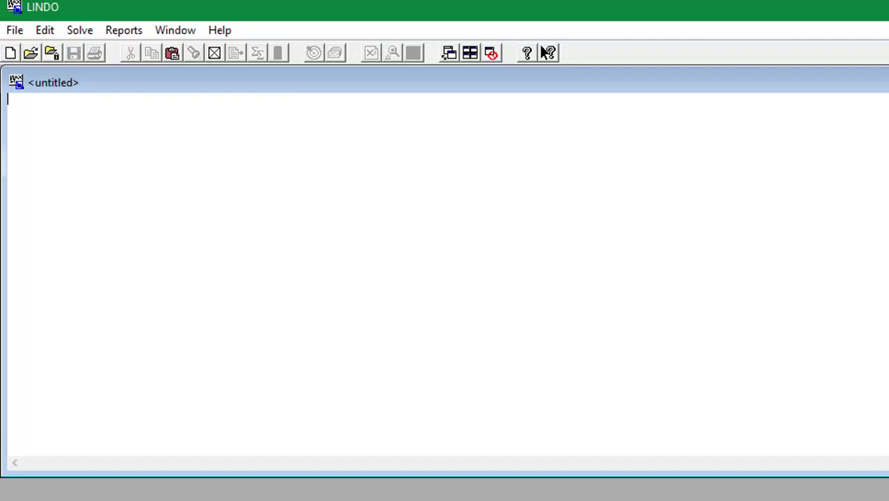
Begin the model with the objective line 'Max R' followed by 'SUBJECT TO'
{"action": "type", "text": "Ma"}
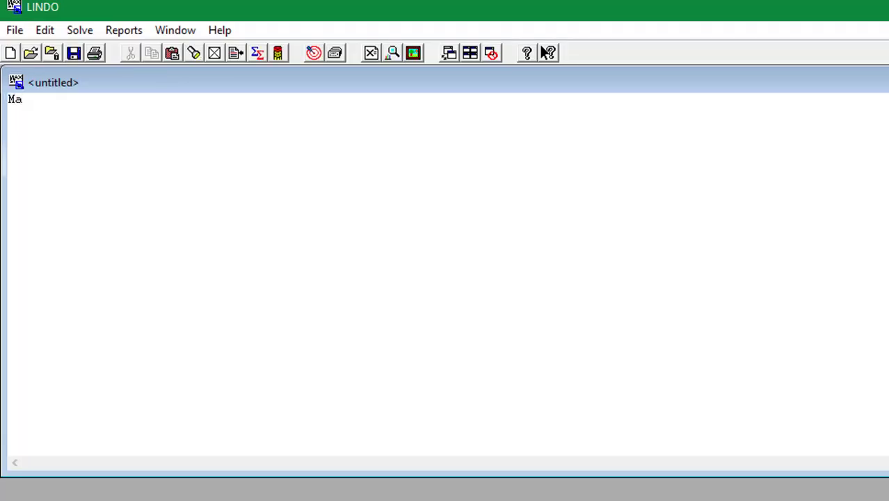
{"action": "type", "text": "x R"}
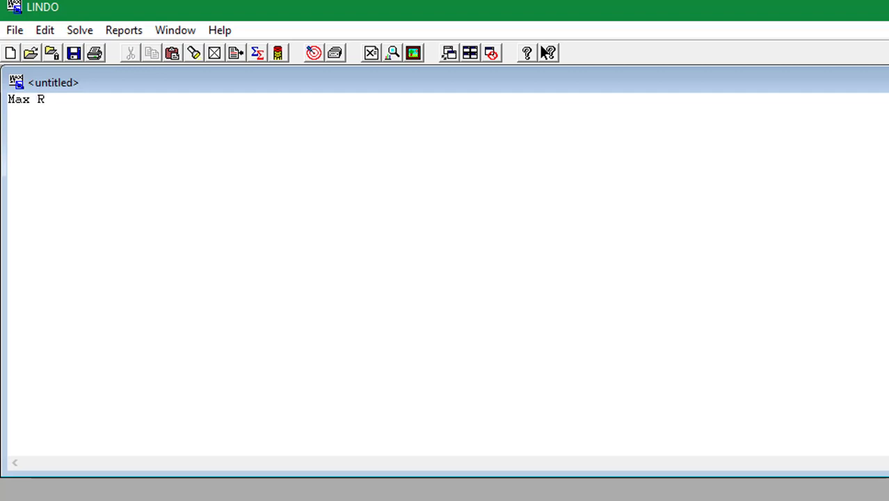
{"action": "key", "text": "Return"}
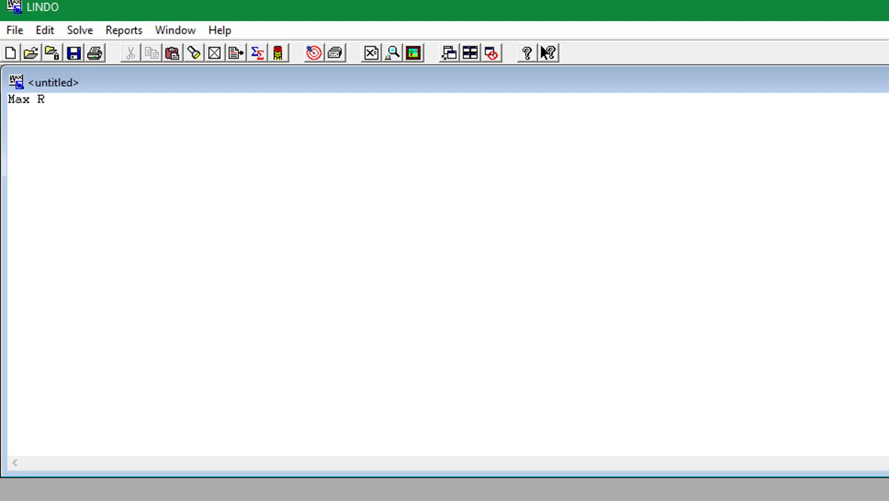
{"action": "type", "text": "SUBJECT "}
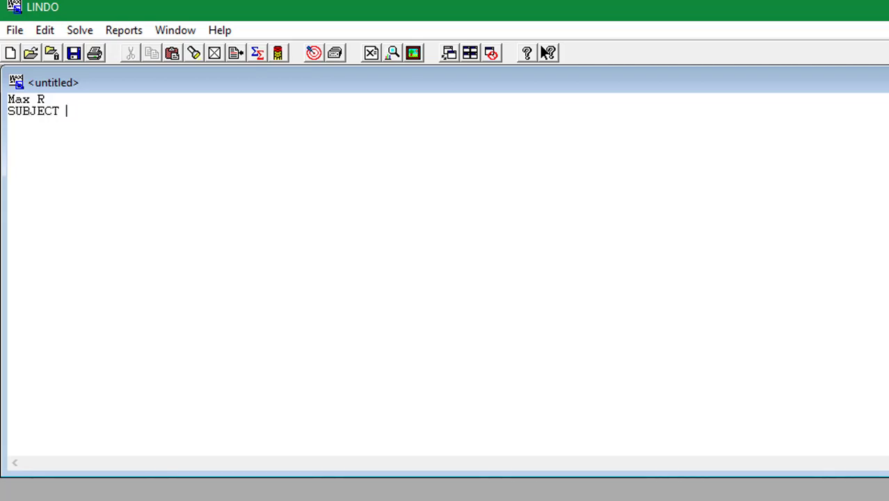
{"action": "type", "text": "to"}
{"action": "key", "text": "BackSpace"}
{"action": "key", "text": "BackSpace"}
{"action": "type", "text": "TO"}
{"action": "key", "text": "Return"}
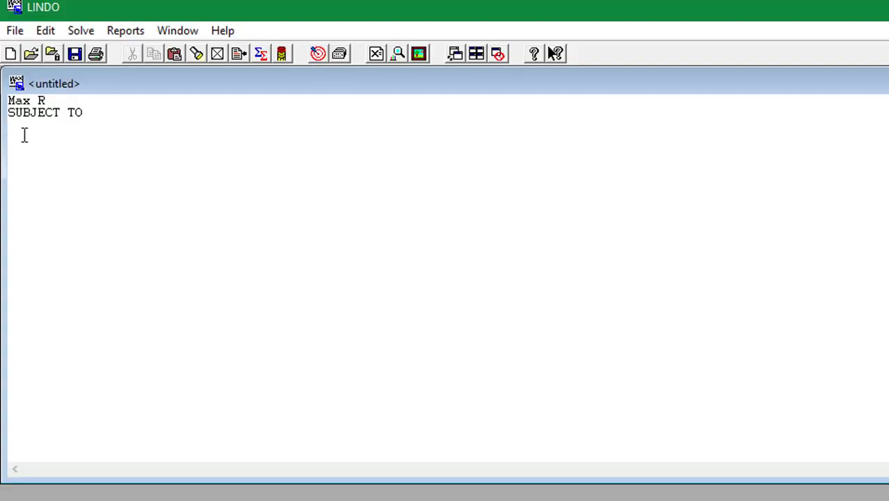
Paste the constraints 13X1+18X2+18X3+11X4+18X5+23X6-R>=0 and 29X1+22X2+22X3+22X4+16X5+22X6-R>=0
{"action": "type", "text": "13X1+18X2+18X3+11X4+18X5+23X6-R>=0"}
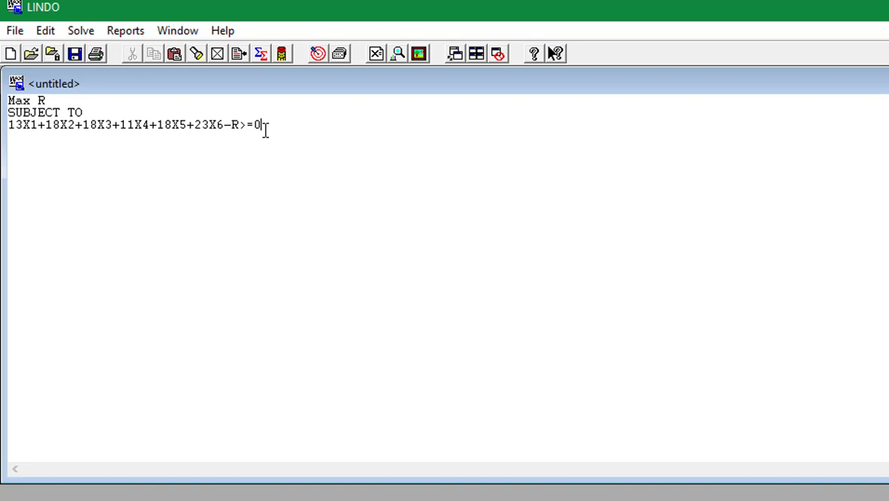
{"action": "key", "text": "Return"}
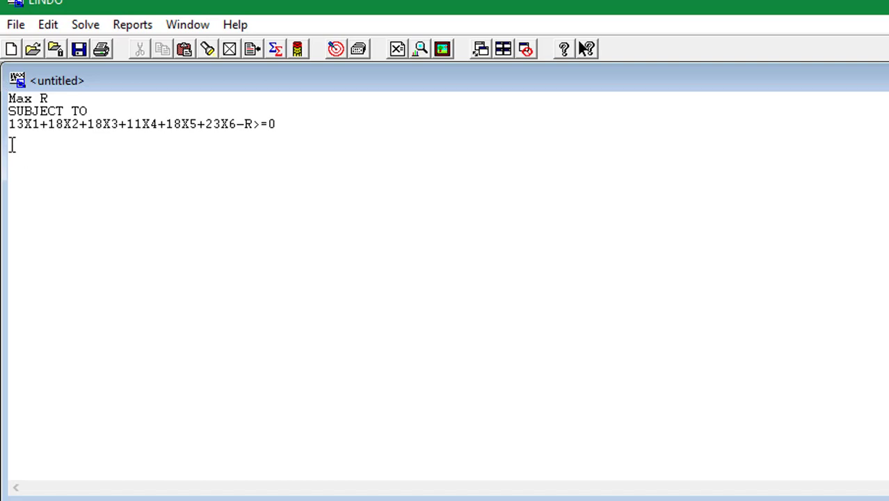
{"action": "type", "text": "29X1+22X2+22X3+22X4+16X5+22X6-R>=0"}
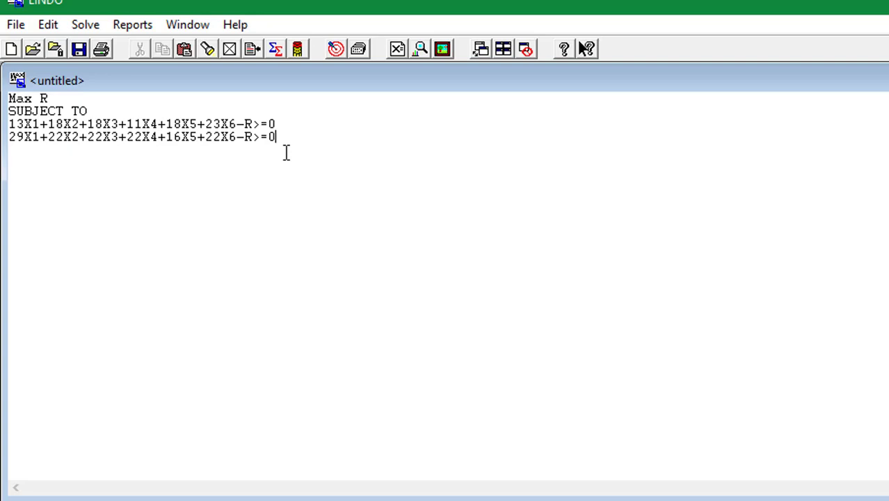
Add four more payoff constraints, X1–X6 >0 bounds, X1+X2+X3+X4+X5+X6=1, and END
{"action": "key", "text": "Return"}
{"action": "type", "text": "8X1+21X2+31X3+12X4+19X5+19X6-R>=0 12X1+28X2+31X3+21X4+14X5+23X6-R>=0 16X1+29X2+27X3+21X4+19X5+30X6-R>=0 23X1+31X2+37X3+26X4+28X5+34X6-R>=0"}
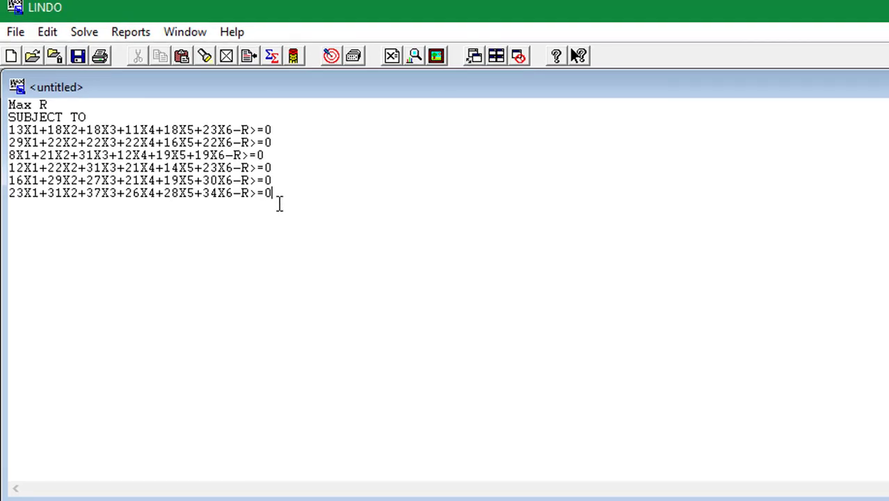
{"action": "key", "text": "Return"}
{"action": "type", "text": "X1>0 X2>0 X3>0 X4>0 X5>0 X6>0 X1+X2+X3+X4+X5+X6=1"}
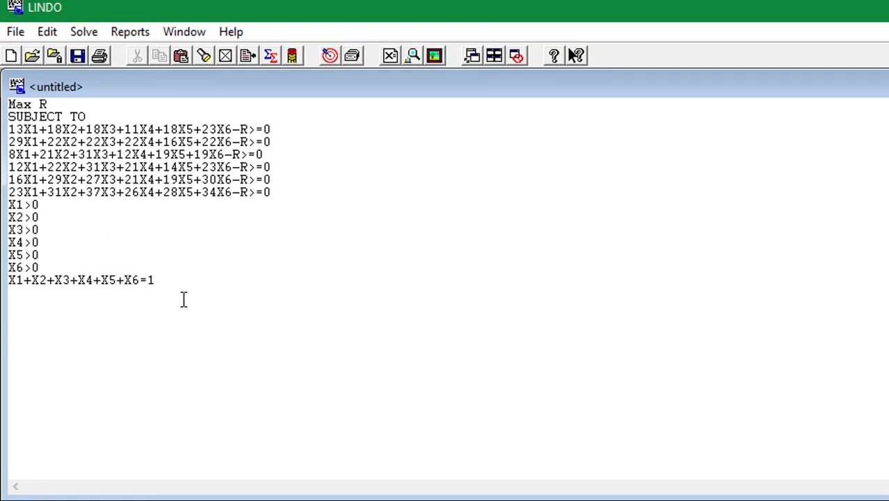
{"action": "key", "text": "Return"}
{"action": "type", "text": "END"}
Solve the Max R model without sensitivity analysis and maximize the report showing 21.82353
{"action": "left_click", "coordinate": [80, 33]}
{"action": "left_click", "coordinate": [83, 53]}
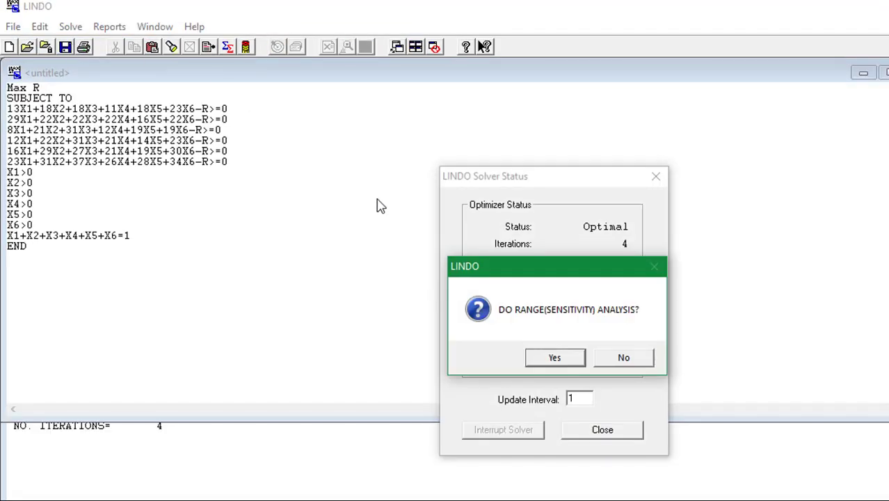
{"action": "left_click", "coordinate": [625, 358]}
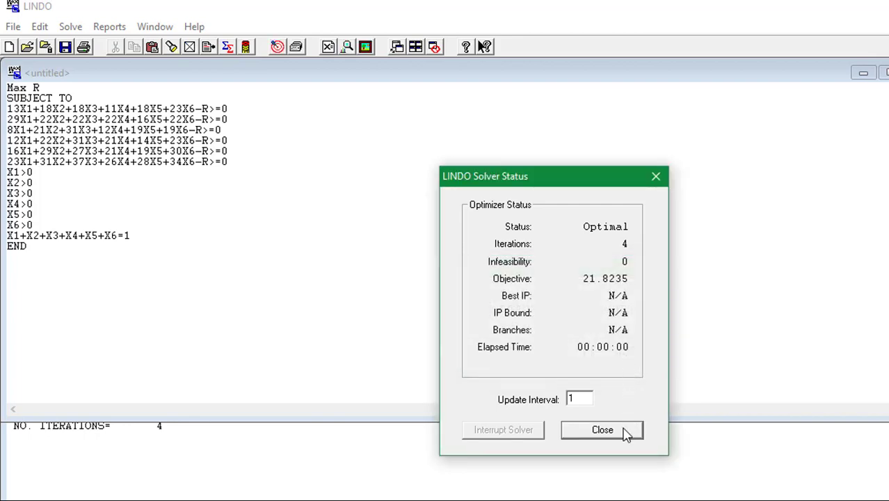
{"action": "left_click", "coordinate": [602, 430]}
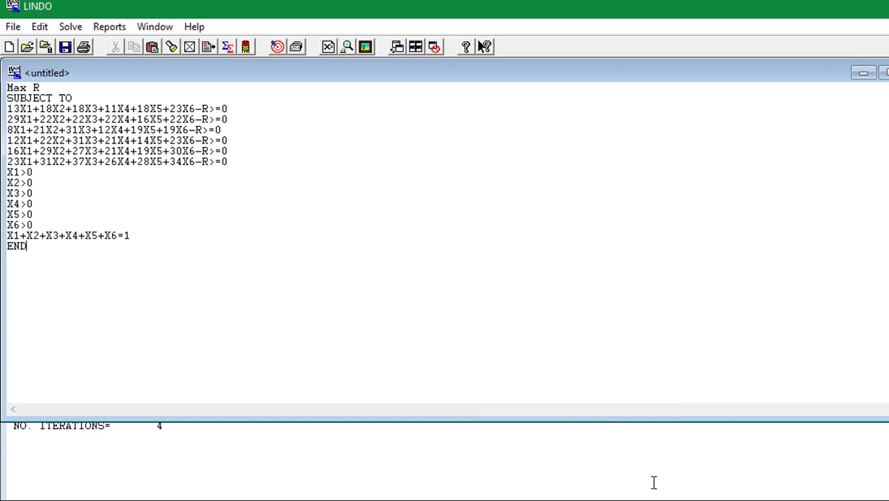
{"action": "left_click", "coordinate": [758, 476]}
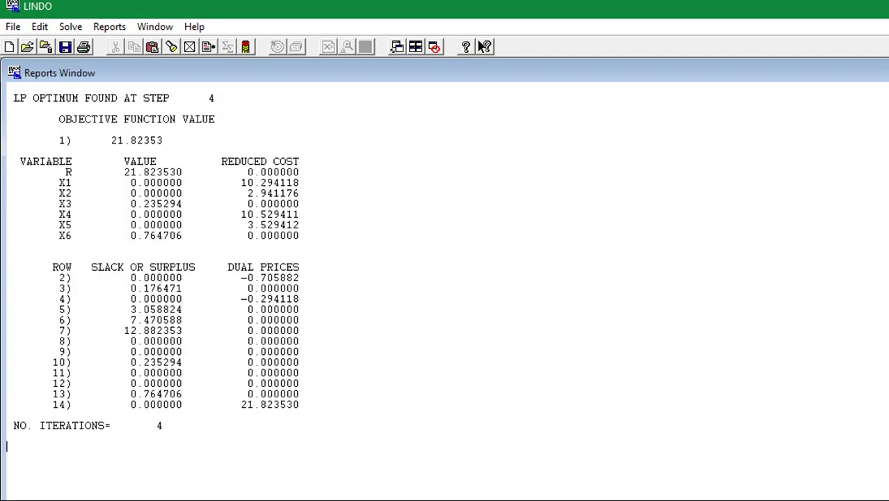
{"action": "left_click", "coordinate": [888, 72]}
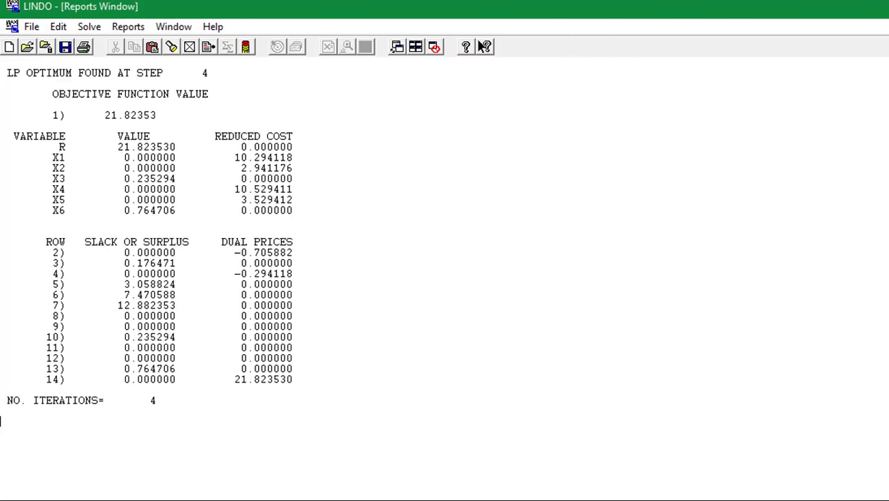
Restore and shrink the Reports Window so it sits beside the Max R model
{"action": "left_click", "coordinate": [887, 26]}
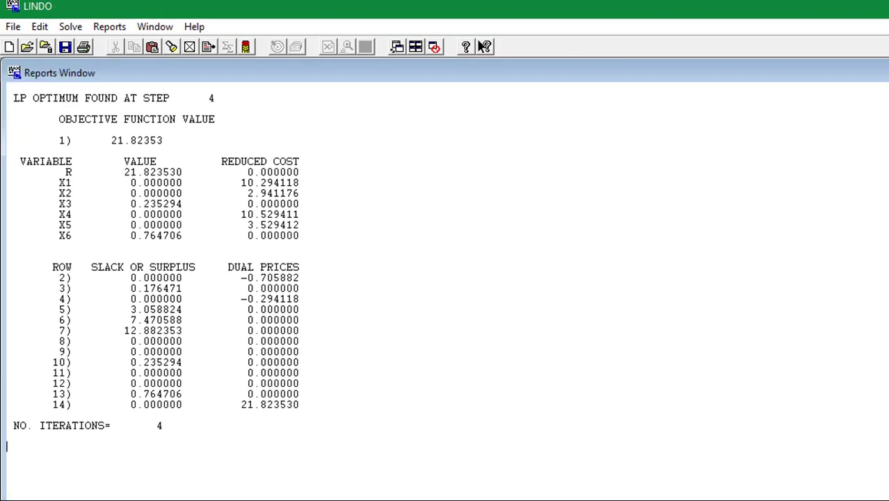
{"action": "left_click_drag", "start_coordinate": [445, 72], "coordinate": [445, 267]}
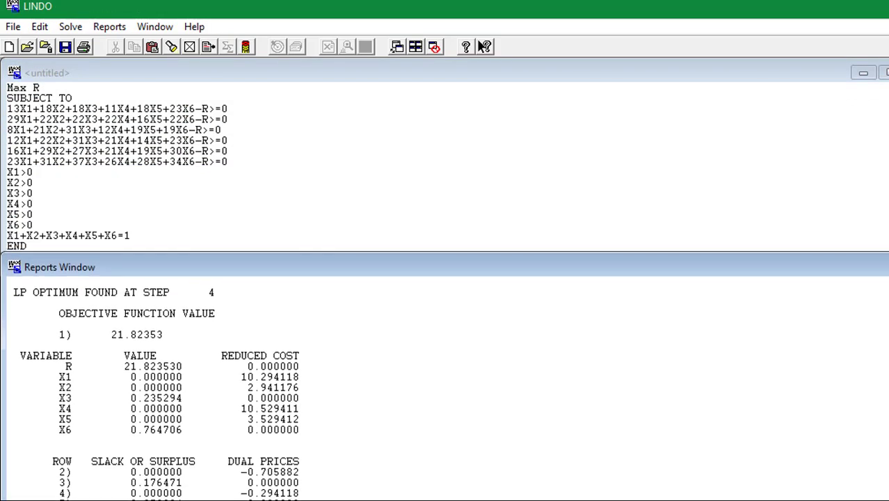
{"action": "left_click_drag", "start_coordinate": [2, 273], "coordinate": [541, 121]}
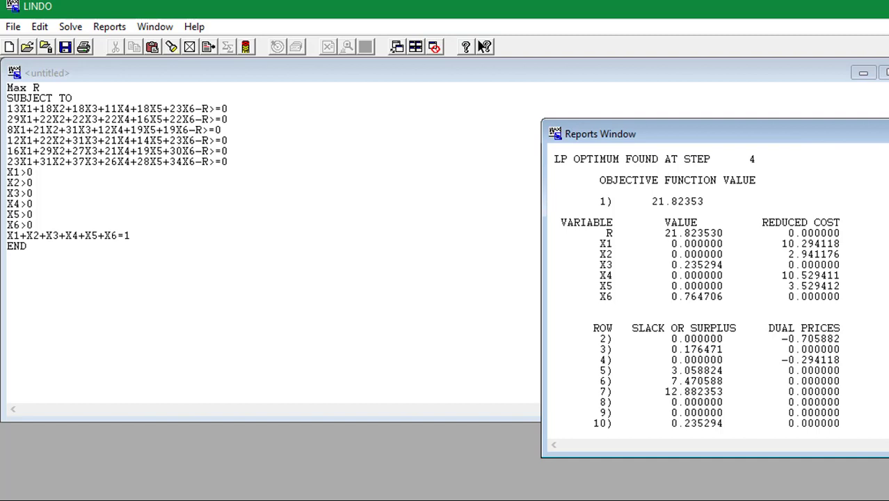
Switch from the Reports Window back to the model editor
{"action": "key", "text": "ctrl+F6"}
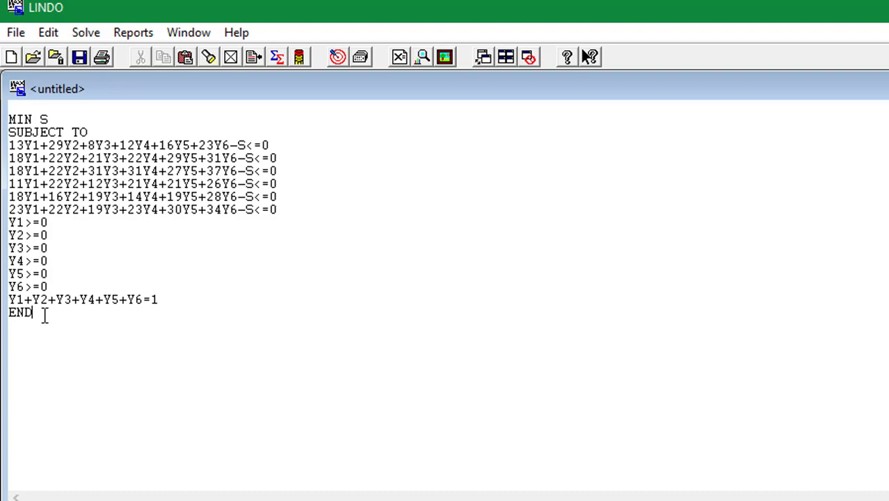
Select the MIN S model and solve it without sensitivity analysis
{"action": "left_click_drag", "start_coordinate": [43, 313], "coordinate": [4, 122]}
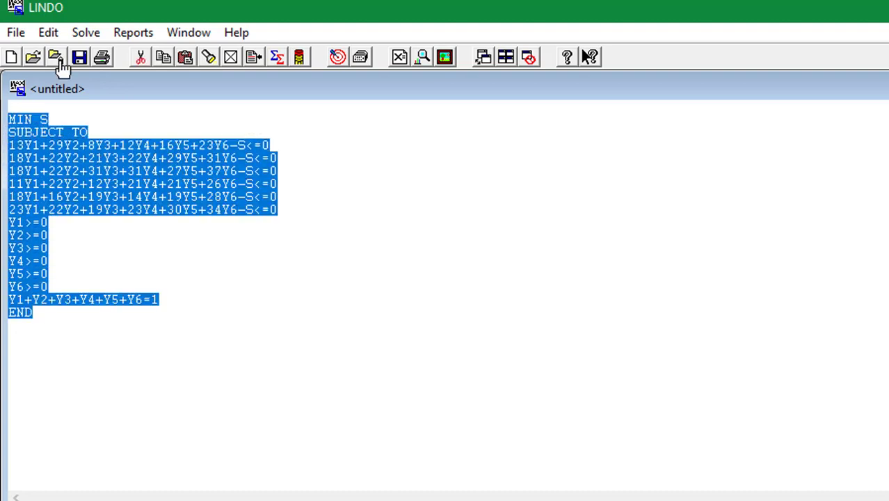
{"action": "left_click", "coordinate": [86, 33]}
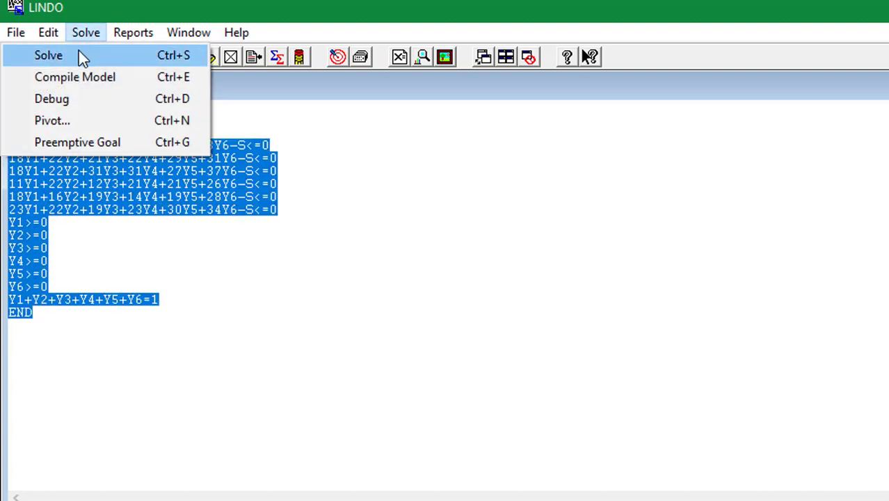
{"action": "left_click", "coordinate": [79, 51]}
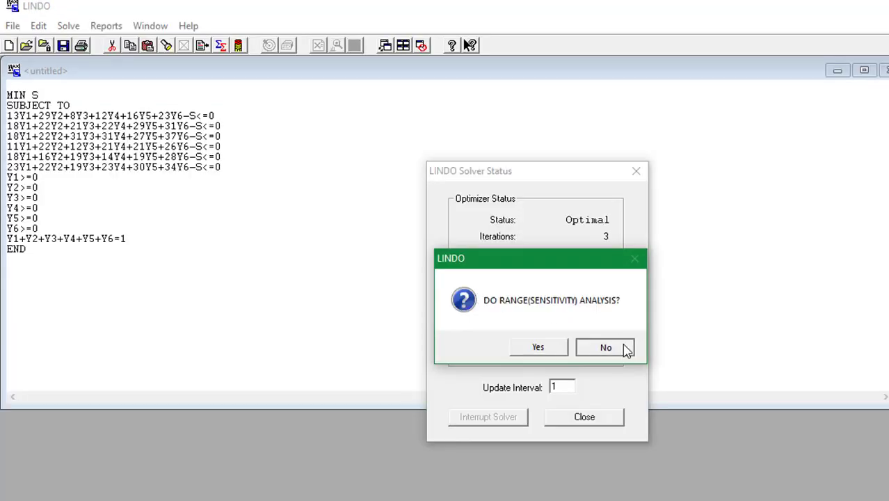
{"action": "left_click", "coordinate": [625, 350]}
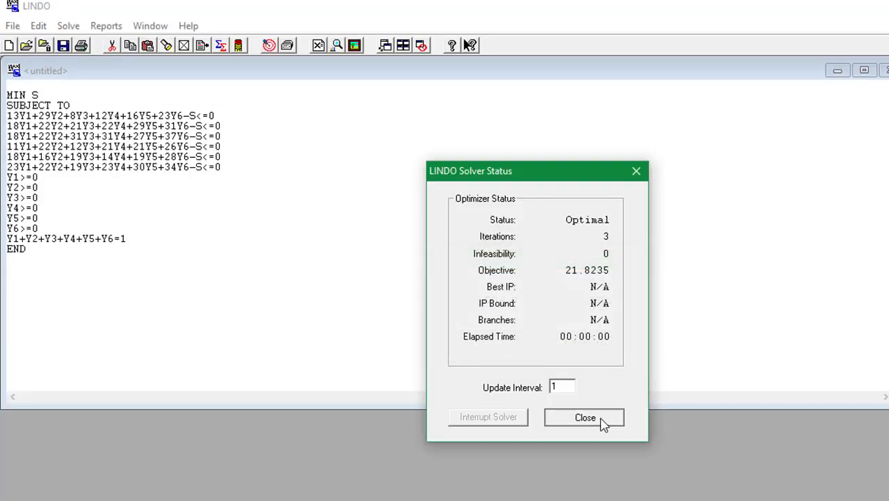
{"action": "left_click", "coordinate": [599, 420]}
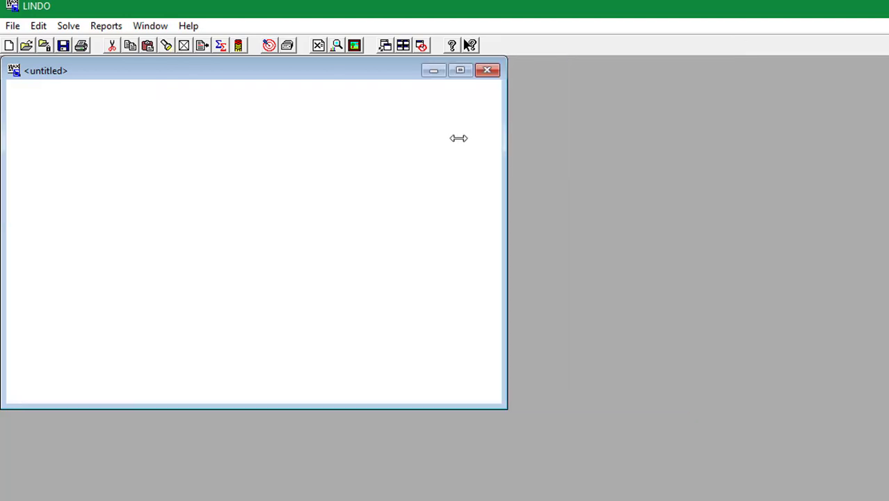
Narrow and centre the model window, then bring up the MIN S solution report
{"action": "left_click_drag", "start_coordinate": [458, 137], "coordinate": [331, 180]}
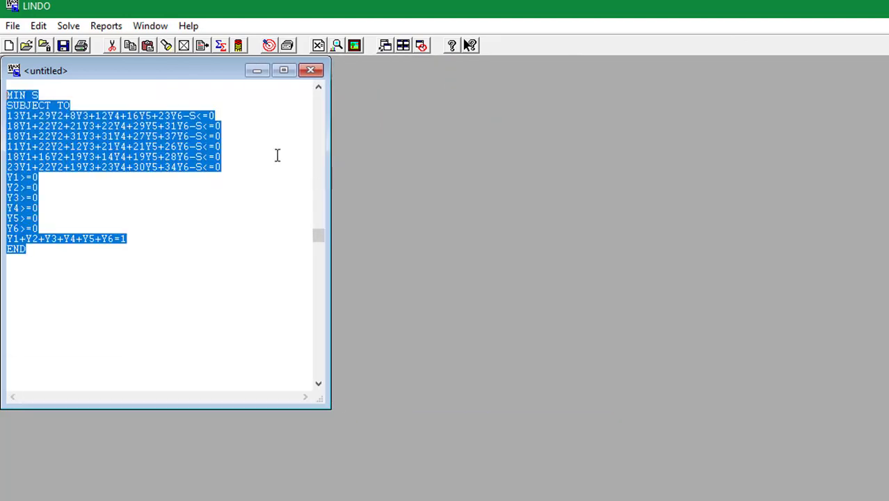
{"action": "left_click_drag", "start_coordinate": [202, 78], "coordinate": [486, 91]}
{"action": "key", "text": "ctrl+s"}
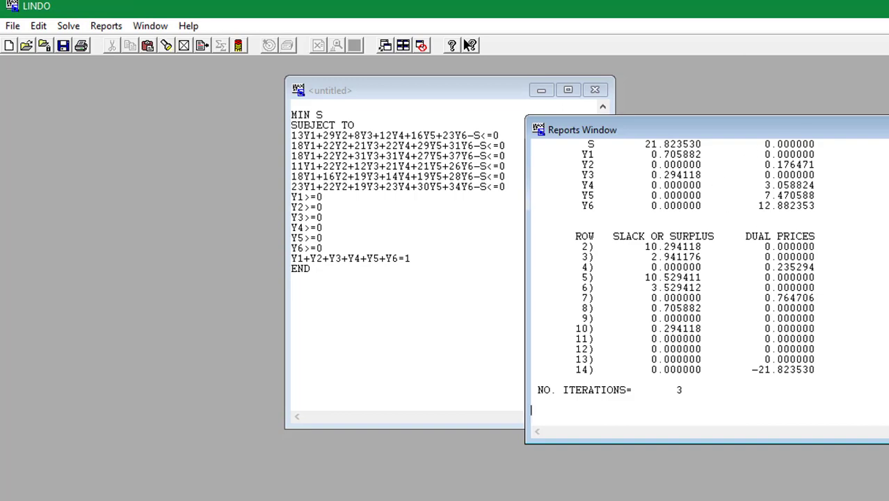
Move the model window left and scroll the report to dual prices 0.235294 and 0.764706
{"action": "scroll", "coordinate": [470, 45], "scroll_direction": "down", "scroll_amount": 2}
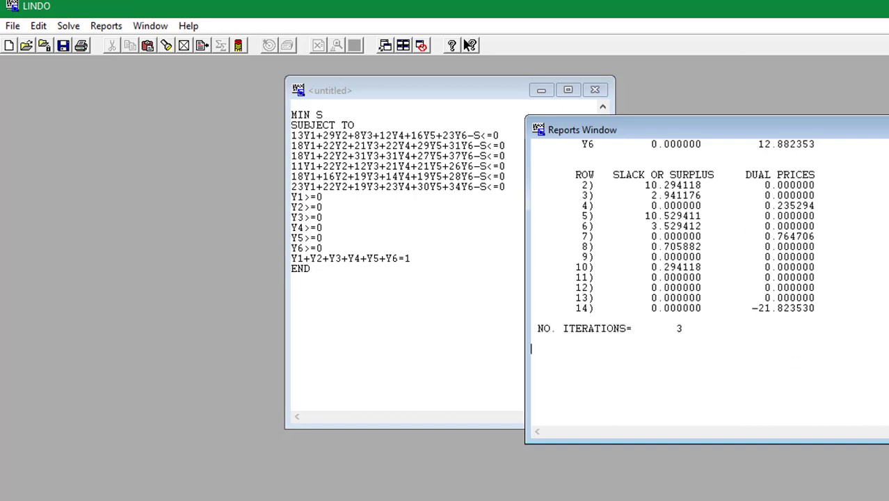
{"action": "scroll", "coordinate": [470, 45], "scroll_direction": "up", "scroll_amount": 4}
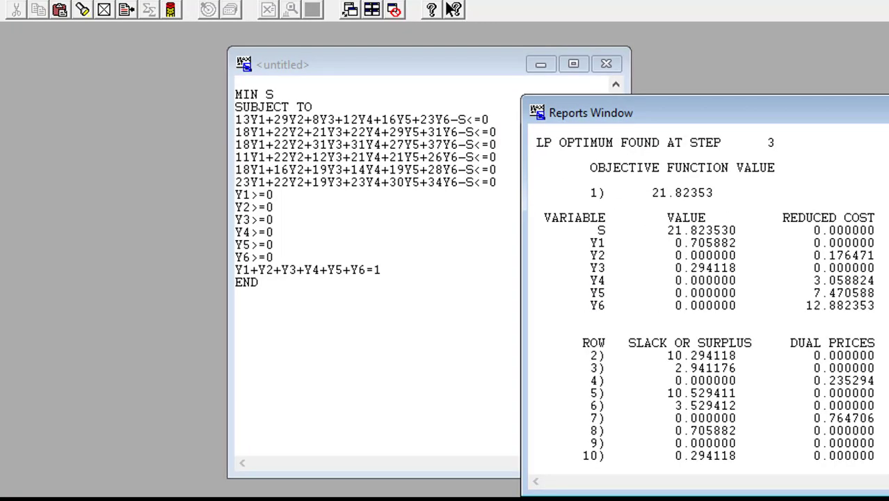
{"action": "scroll", "coordinate": [705, 299], "scroll_direction": "down", "scroll_amount": 1}
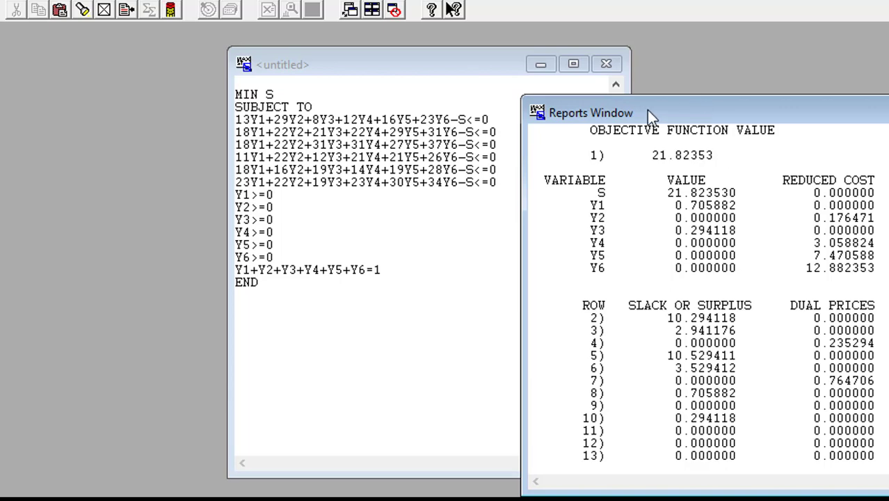
{"action": "key", "text": "ctrl+a"}
{"action": "left_click_drag", "start_coordinate": [447, 73], "coordinate": [298, 109]}
{"action": "left_click", "coordinate": [434, 220]}
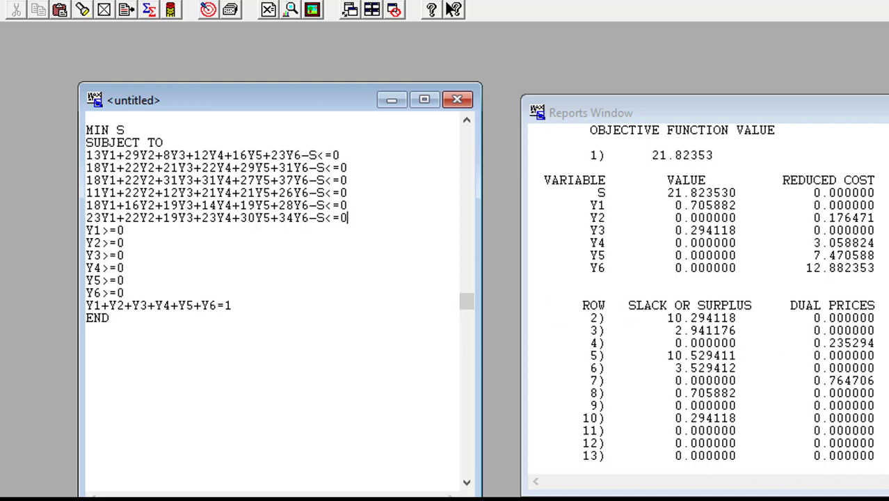
{"action": "key", "text": "ctrl+F6"}
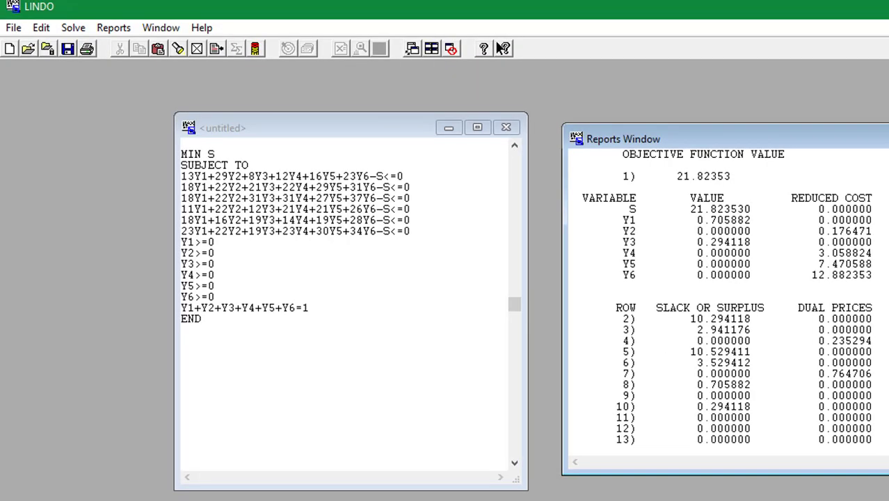
{"action": "scroll", "coordinate": [726, 296], "scroll_direction": "down", "scroll_amount": 1}
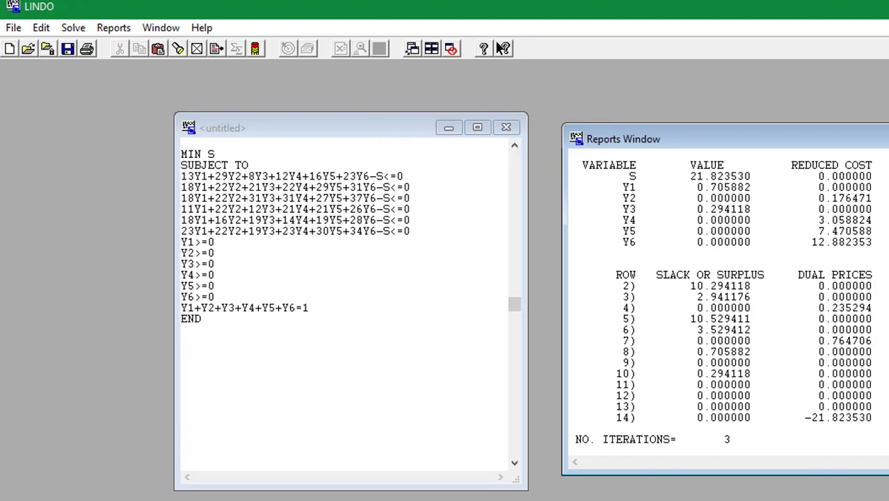